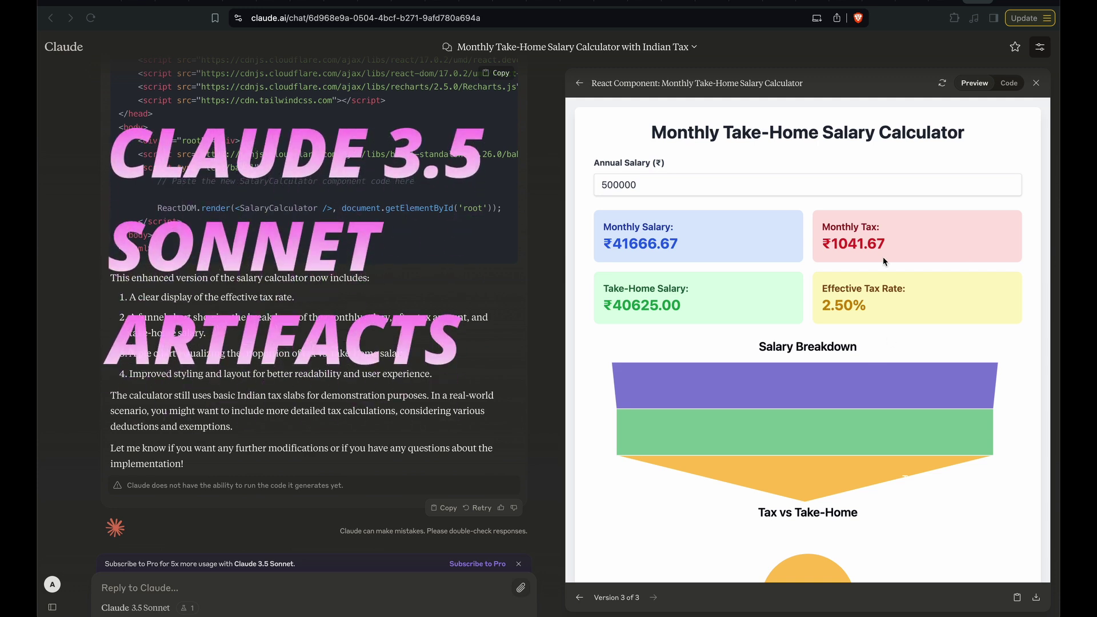
Select the Annual Salary field so the value can be replaced with 1000000
{"action": "double_click", "coordinate": [795, 188]}
{"action": "type", "text": "1000000"}
{"action": "scroll", "coordinate": [701, 226], "scroll_direction": "down", "scroll_amount": 1}
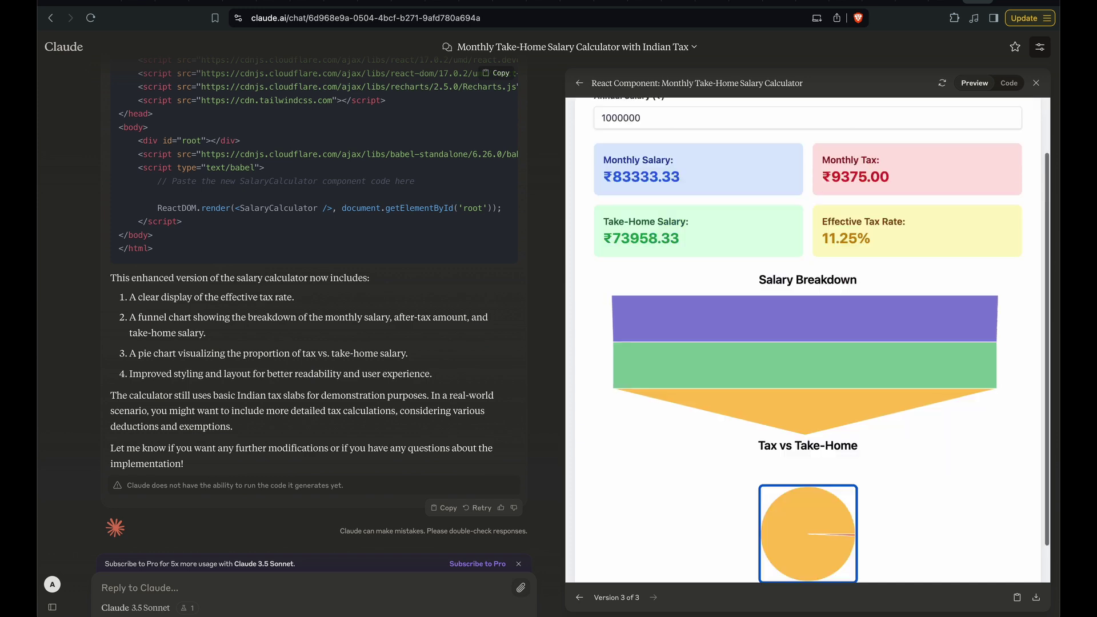
{"action": "scroll", "coordinate": [701, 226], "scroll_direction": "up", "scroll_amount": 1}
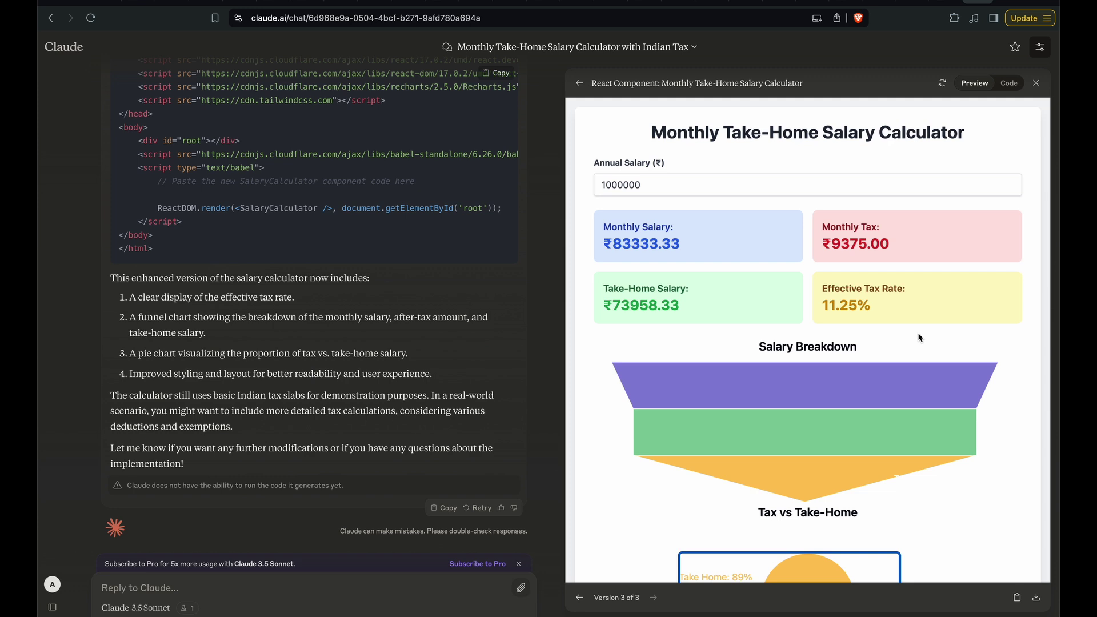
{"action": "scroll", "coordinate": [920, 337], "scroll_direction": "down", "scroll_amount": 3}
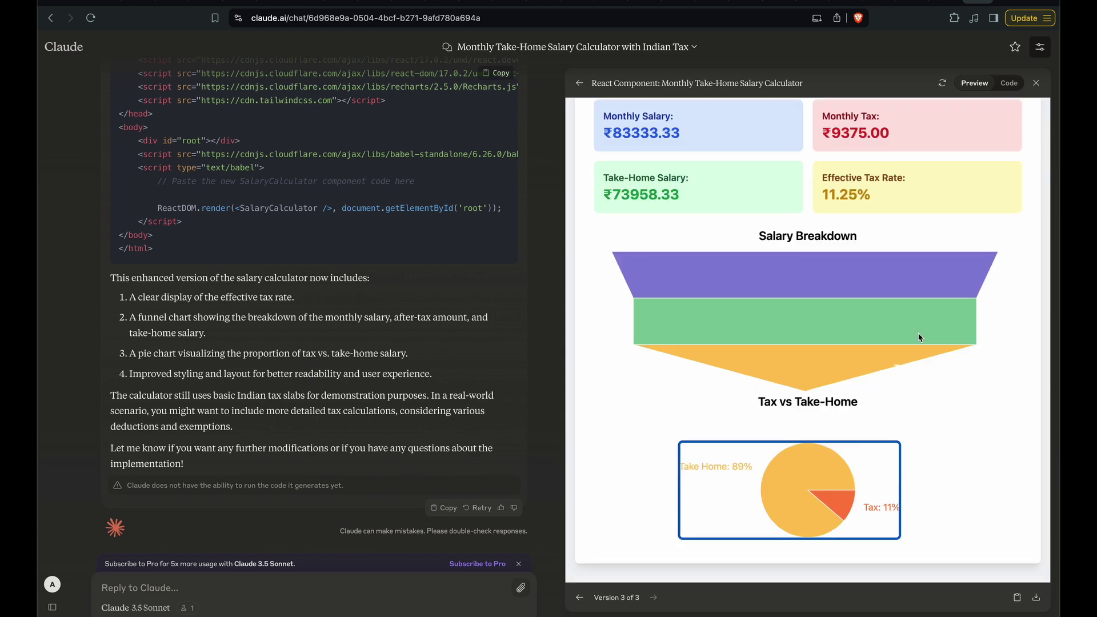
{"action": "scroll", "coordinate": [919, 337], "scroll_direction": "up", "scroll_amount": 3}
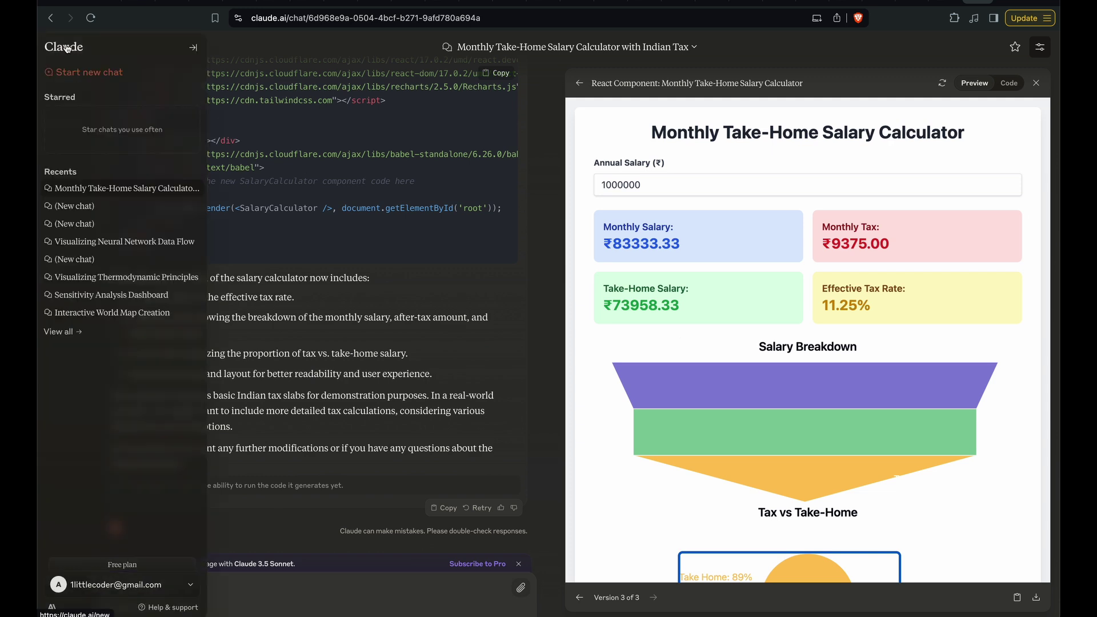
Start a fresh new chat from the left sidebar
{"action": "left_click", "coordinate": [77, 67]}
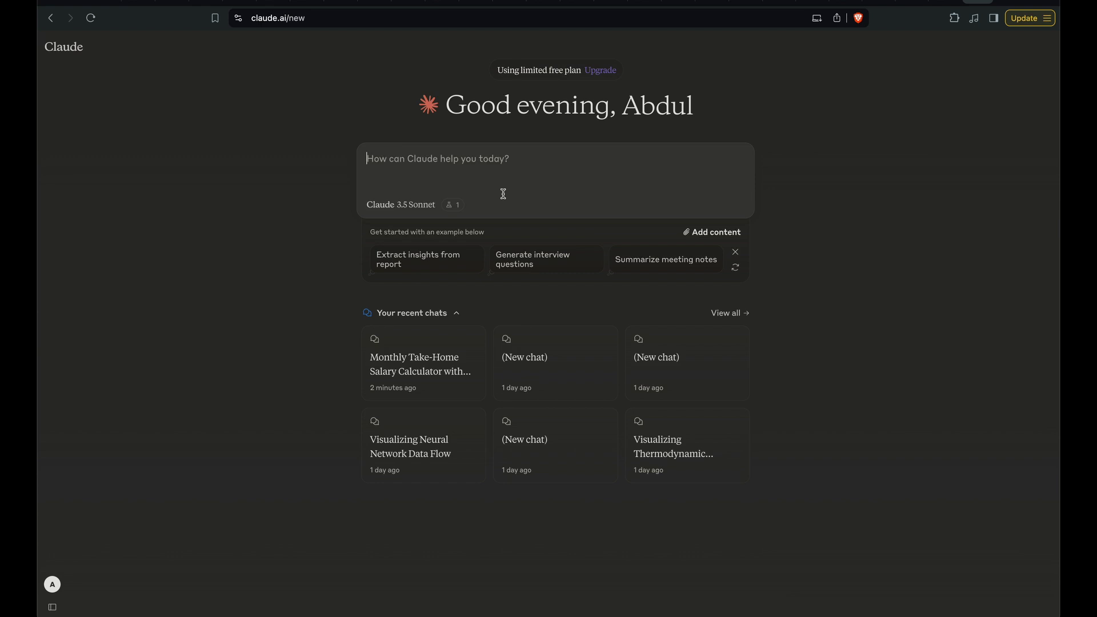
{"action": "type", "text": "I wanto"}
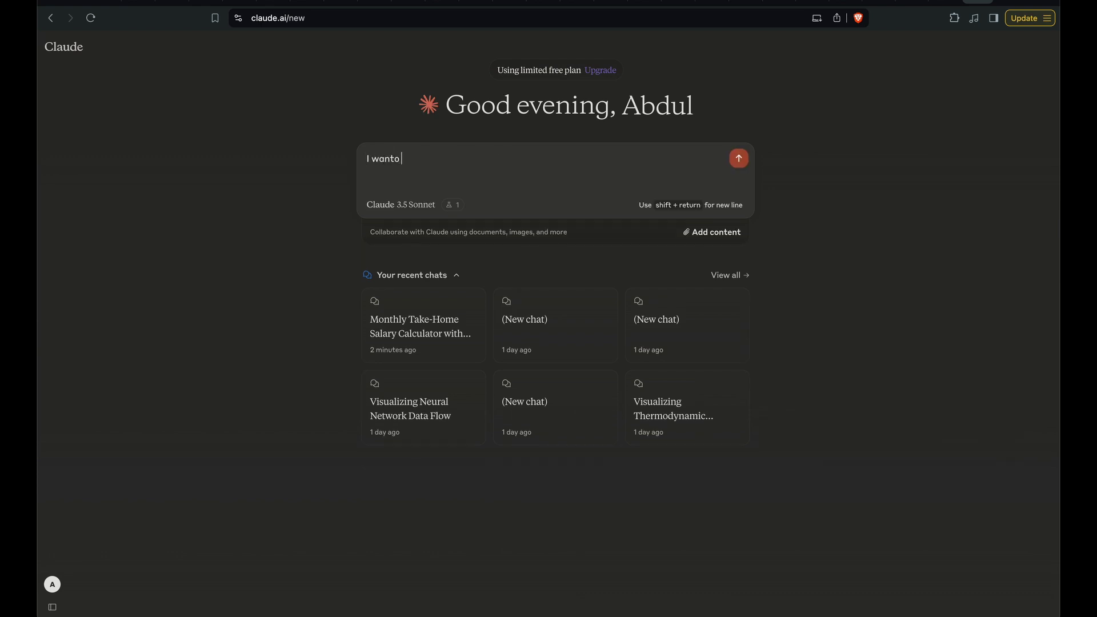
{"action": "key", "text": "BackSpace"}
{"action": "type", "text": " to create a simp"}
{"action": "type", "text": "le take home sa"}
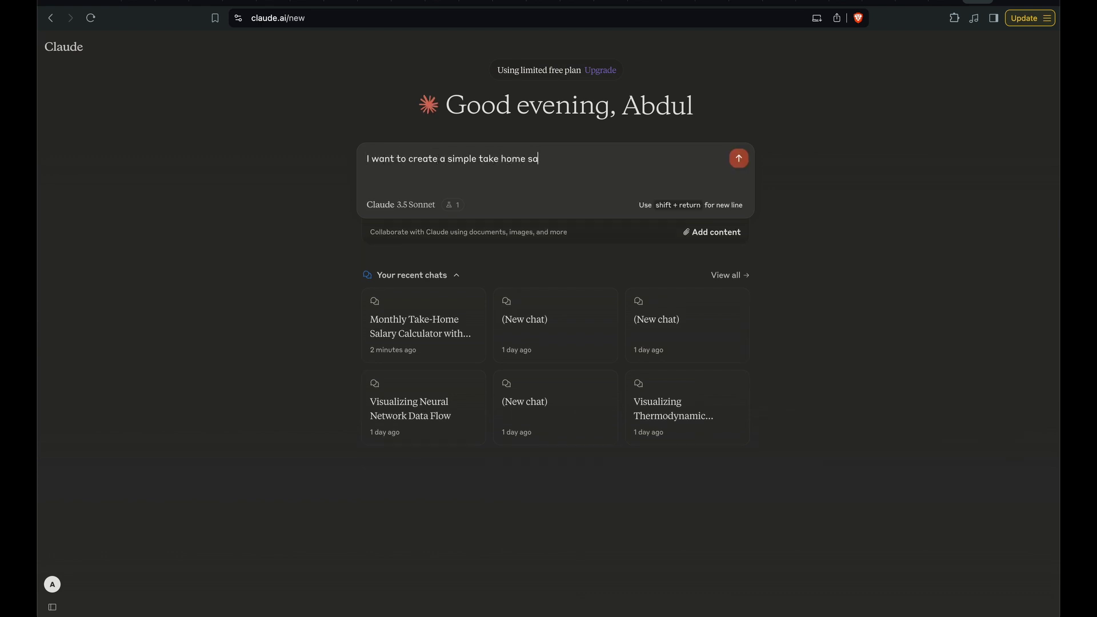
{"action": "type", "text": "lary calculator"}
{"action": "type", "text": " for Indian Sa"}
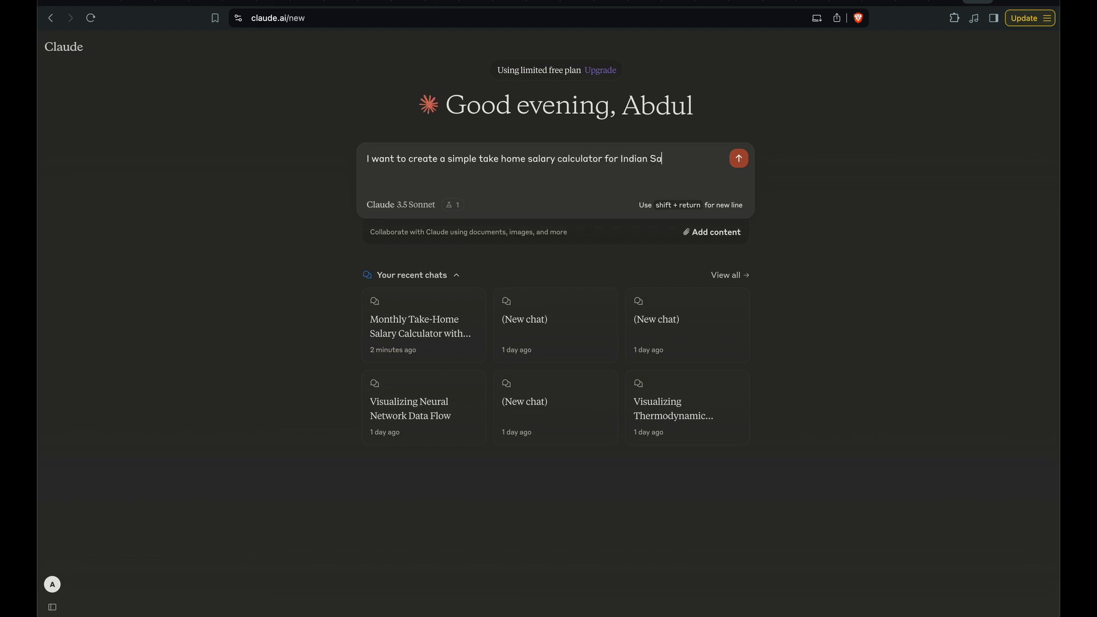
{"action": "type", "text": "lary holders.  T"}
{"action": "type", "text": "his should assume I"}
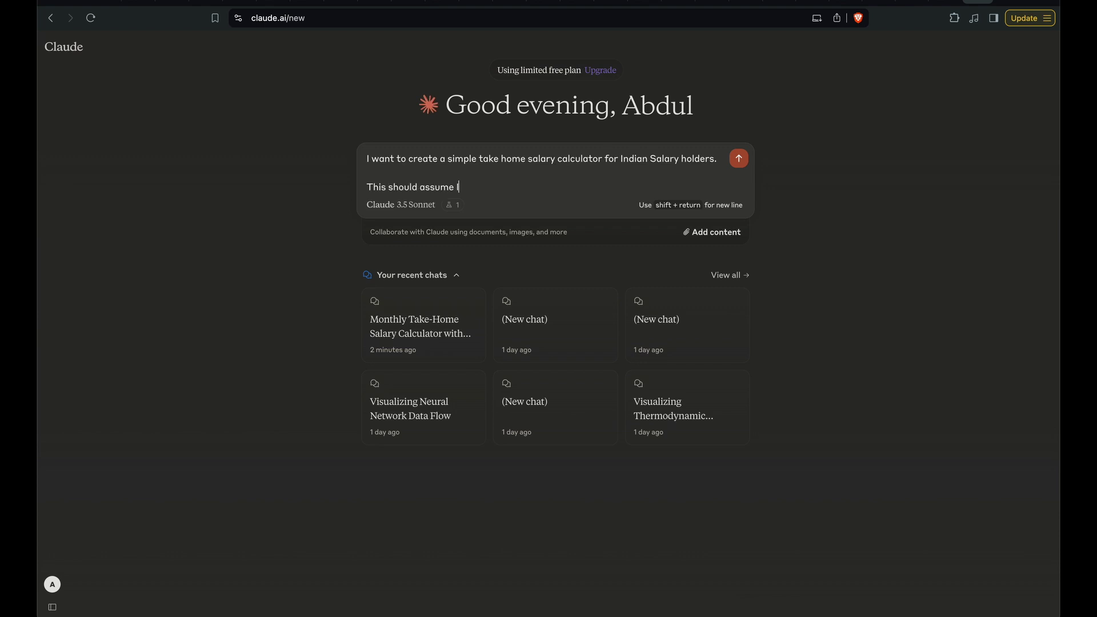
{"action": "type", "text": "ndian Tax log"}
{"action": "type", "text": "ics."}
Add new prompt paragraphs asking to load React libraries from cdnjs instead of installing them
{"action": "key", "text": "shift+Return"}
{"action": "key", "text": "shift+Return"}
{"action": "type", "text": "I want thi"}
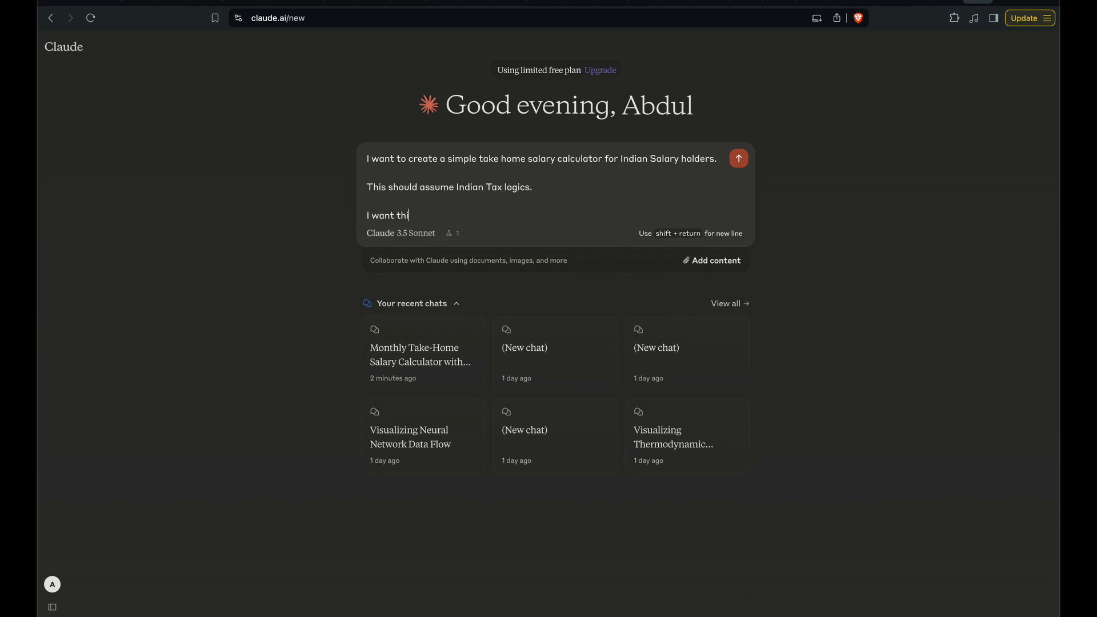
{"action": "type", "text": "s in React"}
{"action": "type", "text": " and Tailwind"}
{"action": "key", "text": "shift+Return"}
{"action": "key", "text": "shift+Return"}
{"action": "type", "text": "T"}
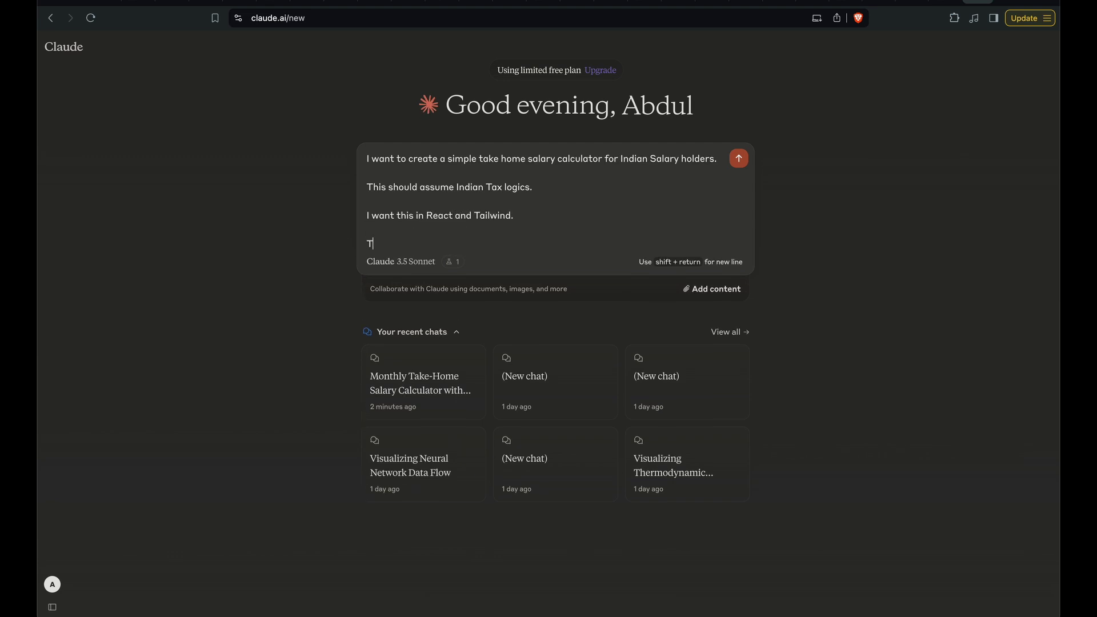
{"action": "type", "text": "henver react li"}
{"action": "type", "text": "braries are"}
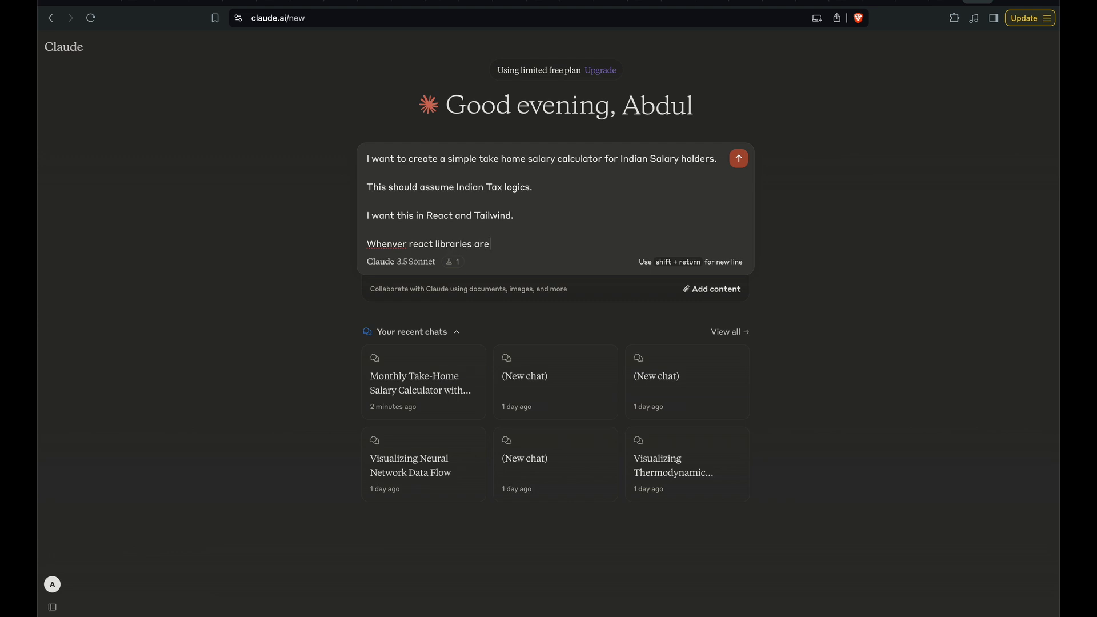
{"action": "type", "text": " used make sure to us"}
{"action": "type", "text": "e cdnj"}
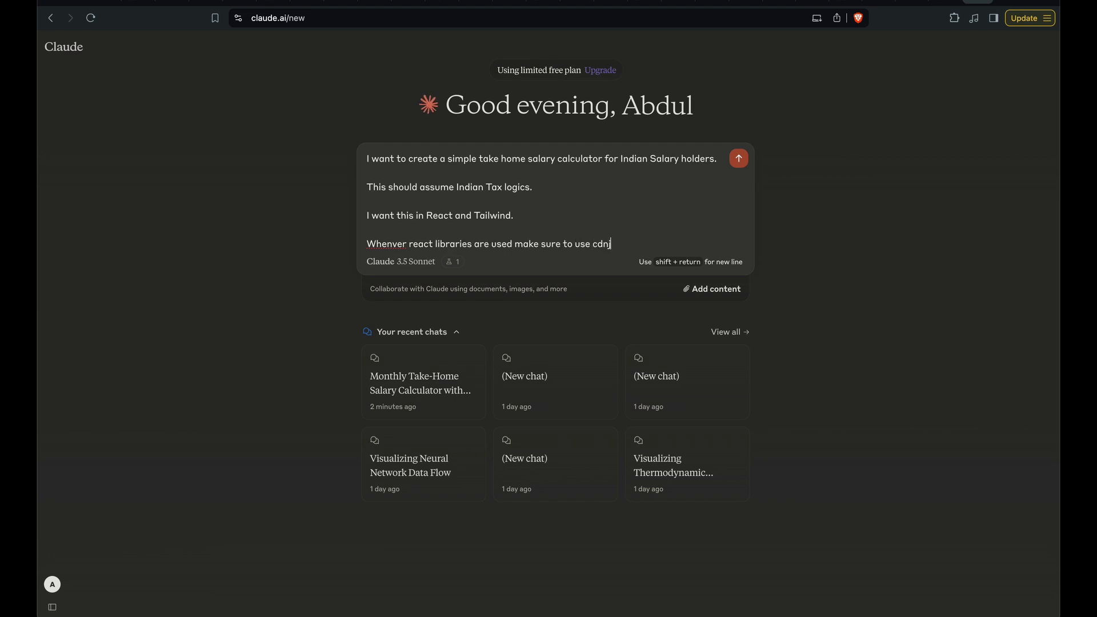
{"action": "type", "text": "s instee"}
{"action": "type", "text": "ad of installign the"}
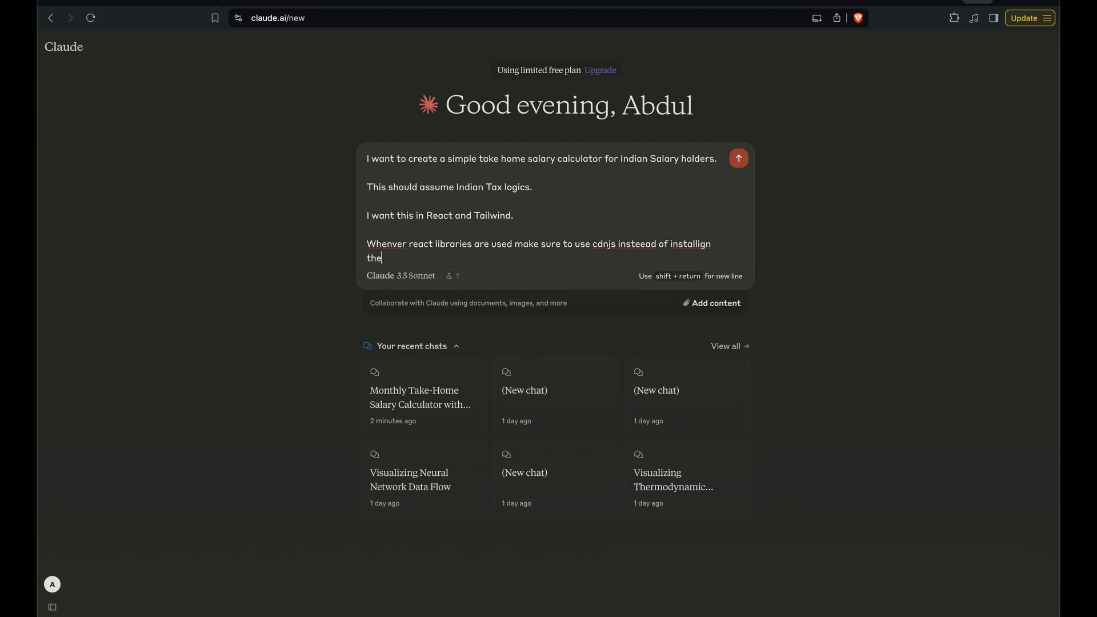
{"action": "type", "text": "mn."}
Add prompt paragraphs requesting colorful charts and KPIs with key metrics at the top
{"action": "key", "text": "shift+Return"}
{"action": "key", "text": "shift+Return"}
{"action": "type", "text": "A"}
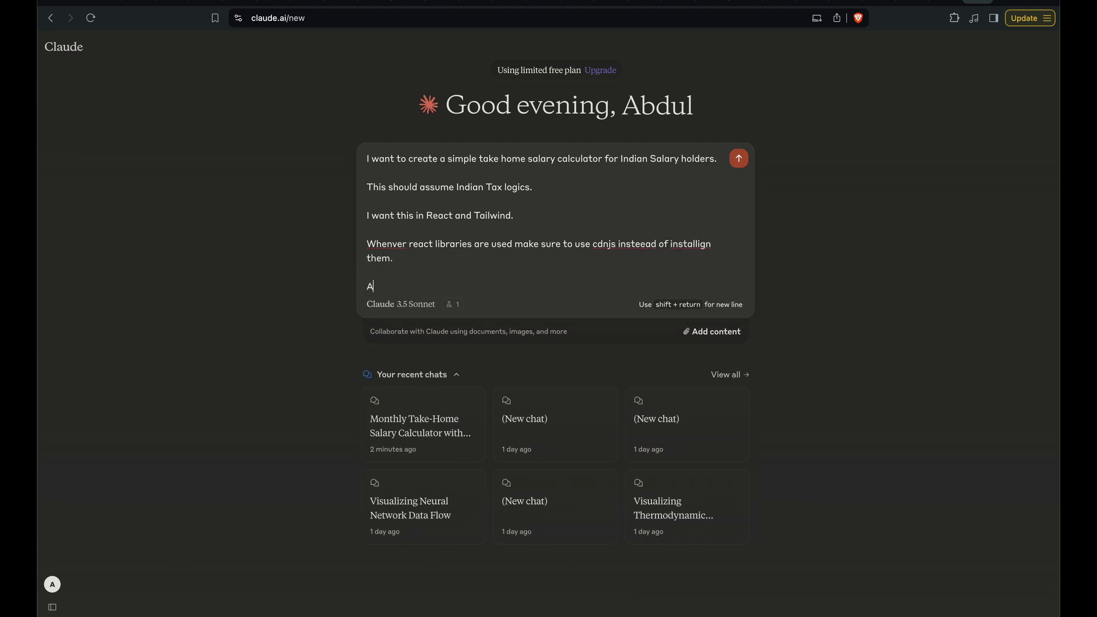
{"action": "type", "text": "dd some chart"}
{"action": "type", "text": "s, visuz"}
{"action": "type", "text": "alizations and make i"}
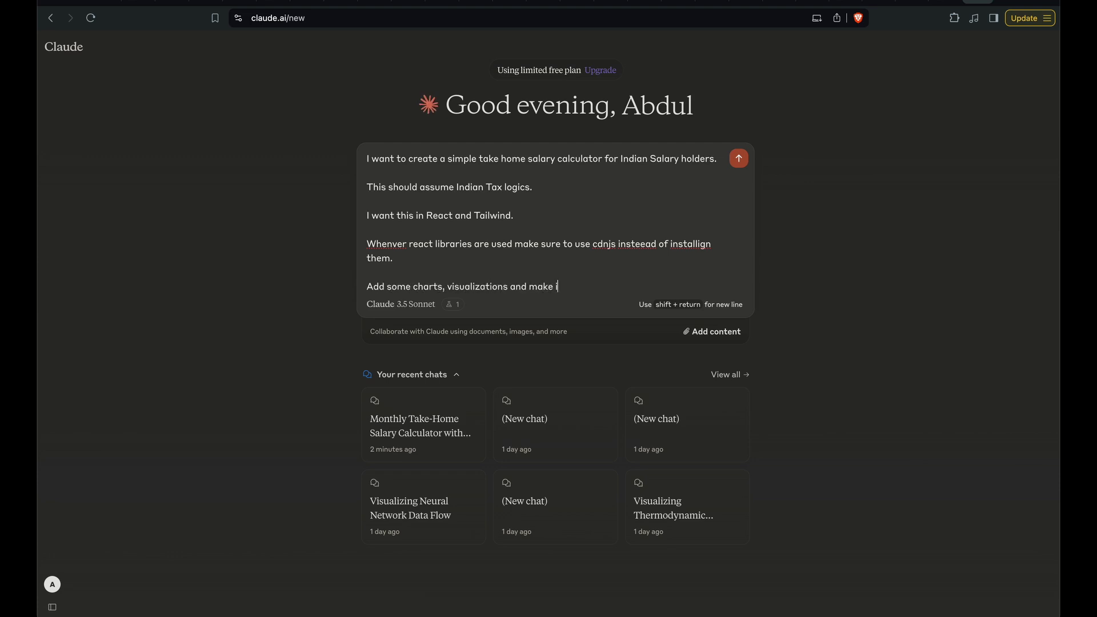
{"action": "type", "text": "t colorful."}
{"action": "key", "text": "shift+Return"}
{"action": "key", "text": "shift+Return"}
{"action": "type", "text": "Ad"}
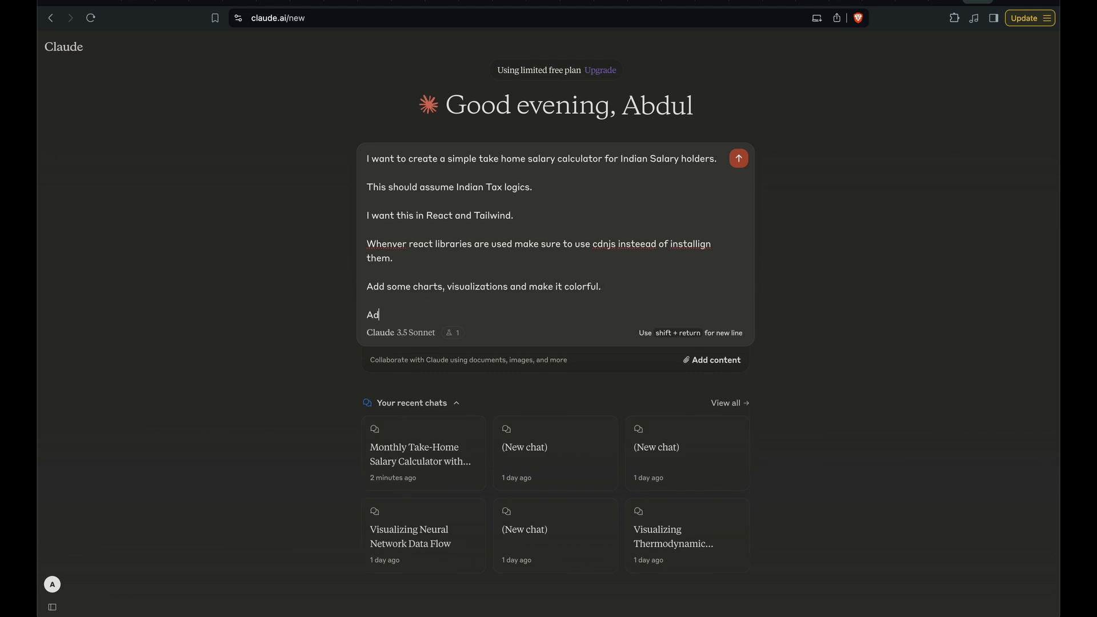
{"action": "type", "text": "d KPIs at"}
{"action": "type", "text": "op and import"}
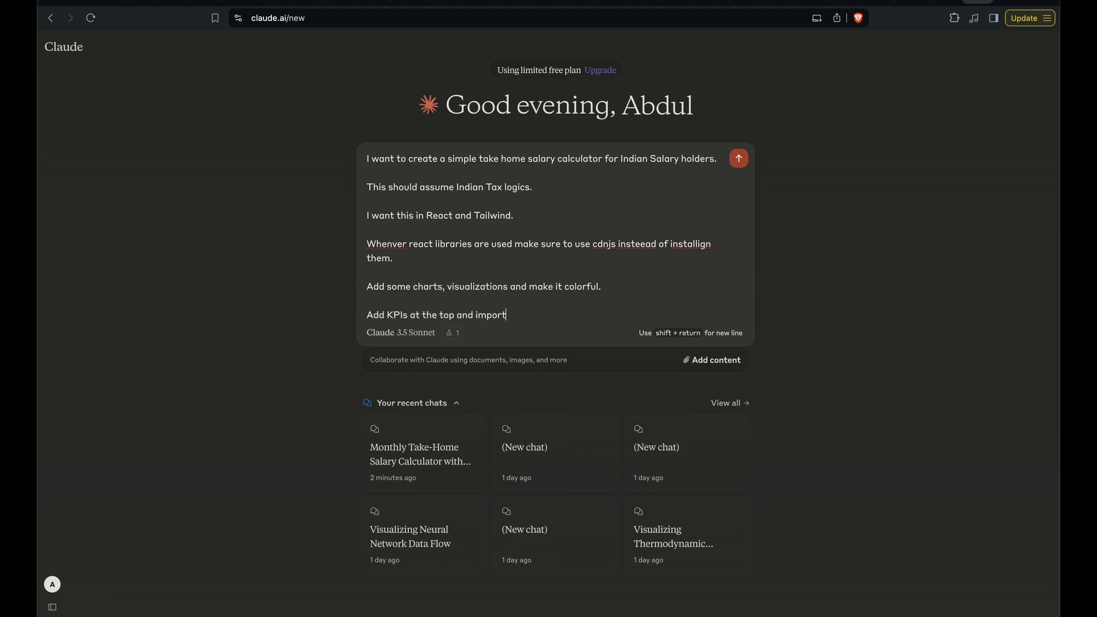
{"action": "type", "text": "anr met"}
{"action": "type", "text": "rics so that it look"}
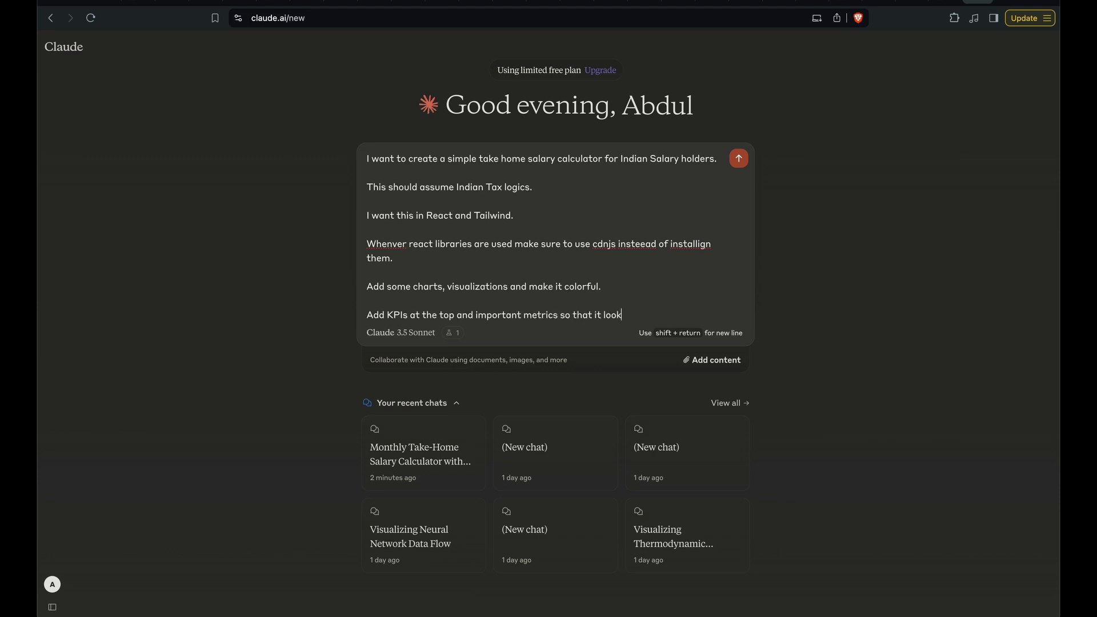
{"action": "type", "text": "s interactive."}
{"action": "key", "text": "shift+Return"}
{"action": "key", "text": "shift+Return"}
{"action": "type", "text": "A"}
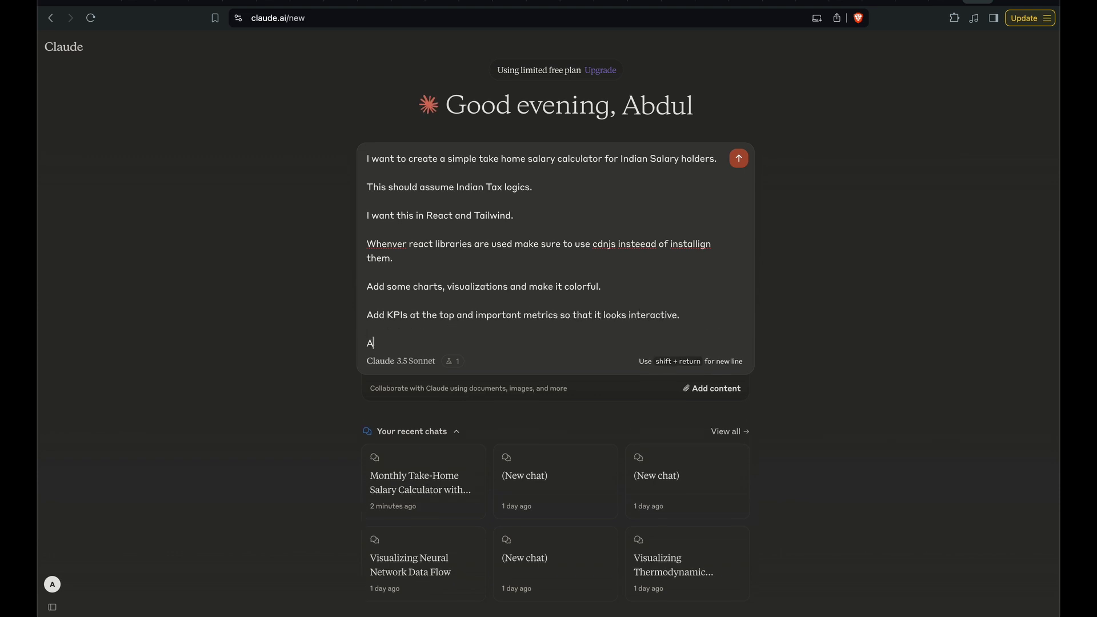
Erase the mistyped start of the custom-input text-box line before rewriting it
{"action": "key", "text": "BackSpace"}
{"action": "key", "text": "BackSpace"}
{"action": "type", "text": "h"}
{"action": "key", "text": "BackSpace"}
{"action": "key", "text": "BackSpace"}
{"action": "type", "text": "Have a text box"}
{"action": "type", "text": " to add the cus"}
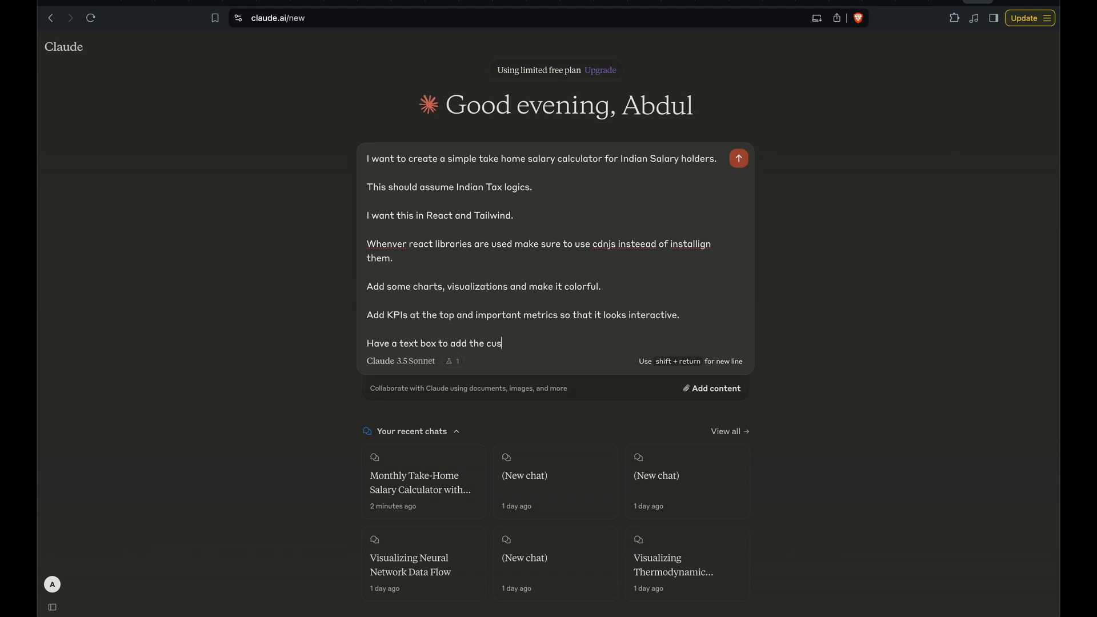
{"action": "type", "text": "tom s"}
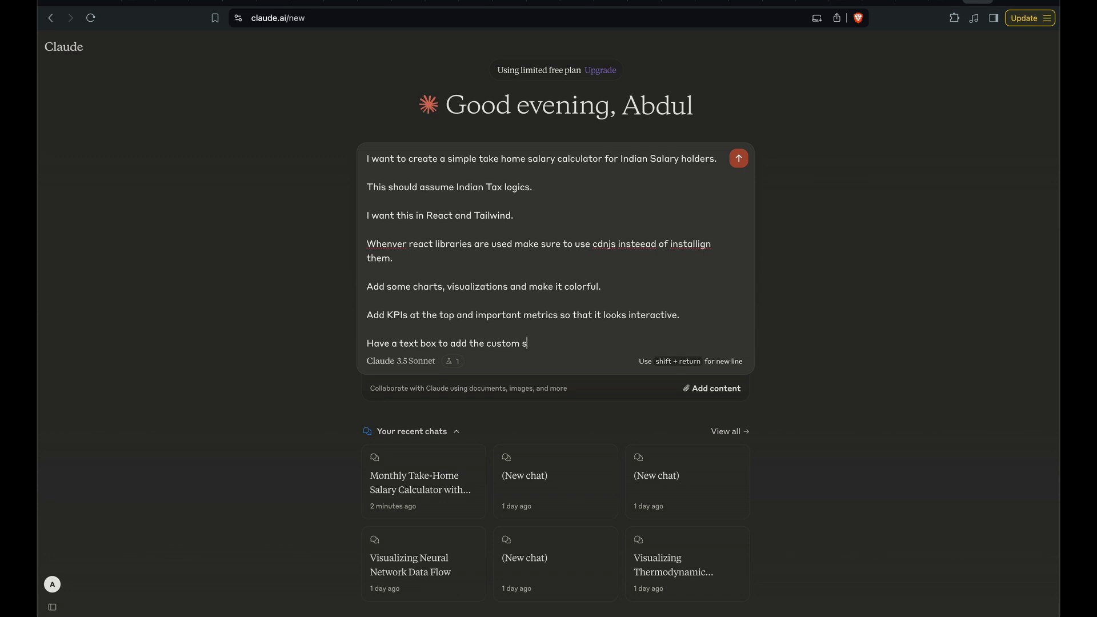
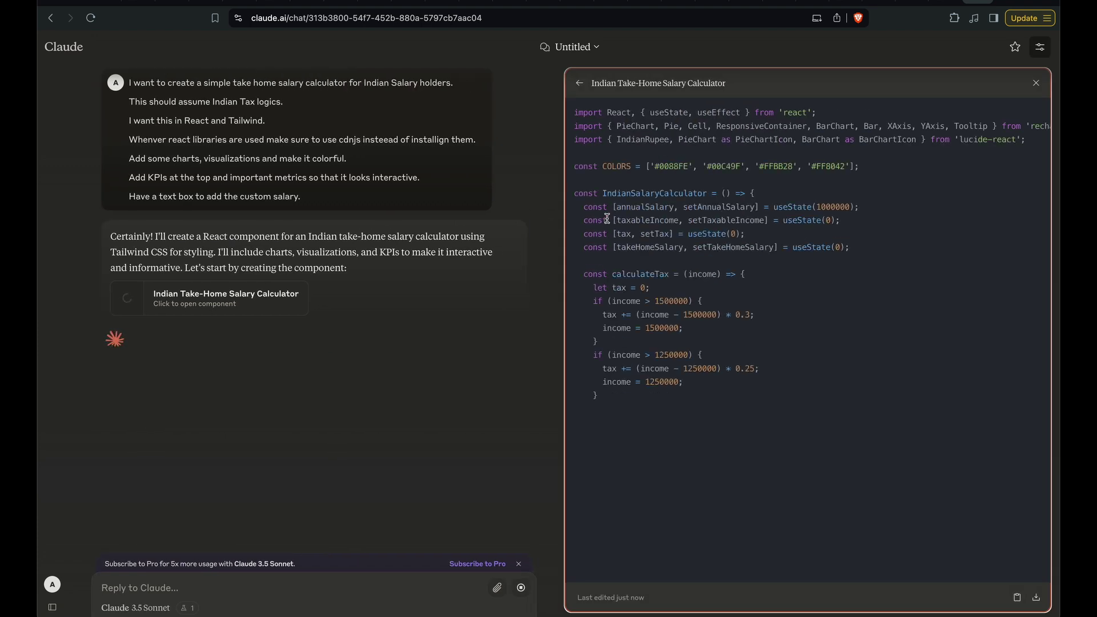
{"action": "scroll", "coordinate": [862, 154], "scroll_direction": "right", "scroll_amount": 2}
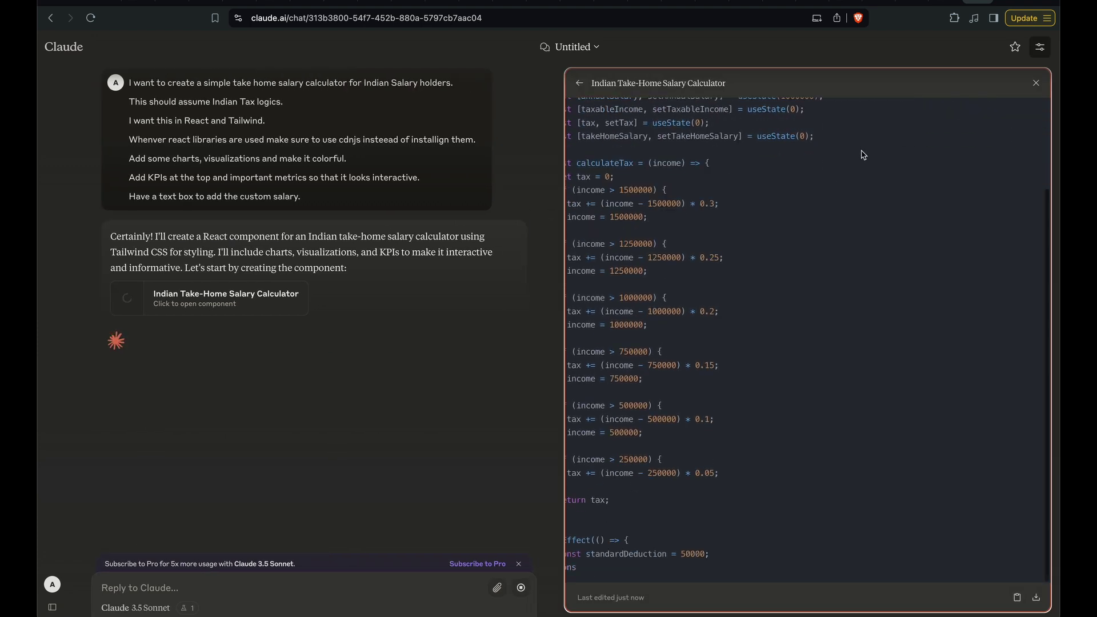
{"action": "scroll", "coordinate": [863, 154], "scroll_direction": "up", "scroll_amount": 3}
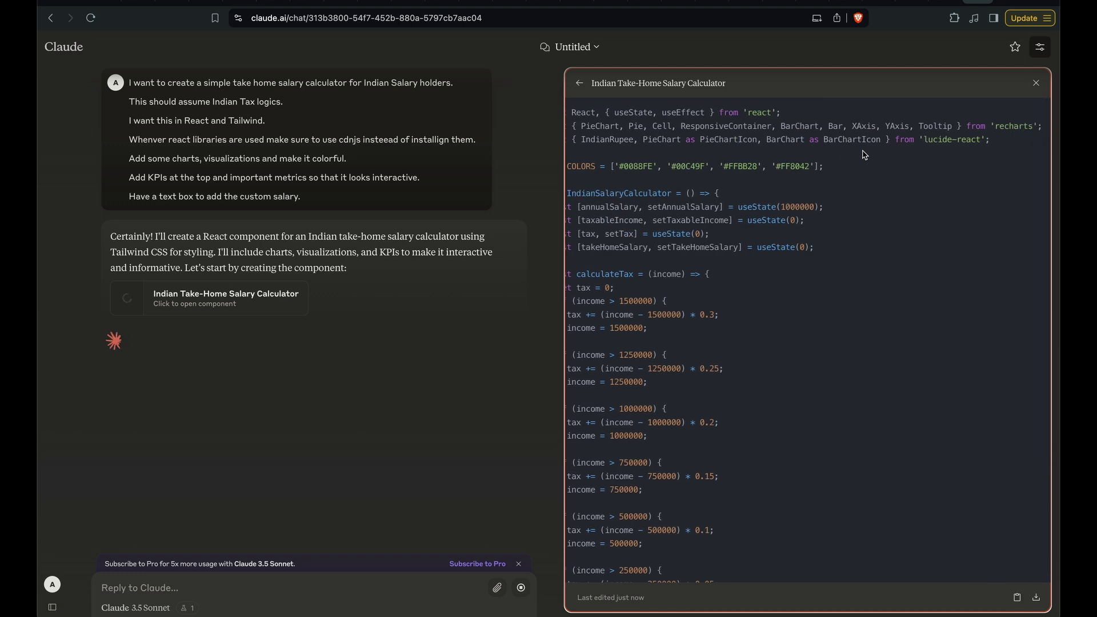
{"action": "scroll", "coordinate": [989, 143], "scroll_direction": "left", "scroll_amount": 2}
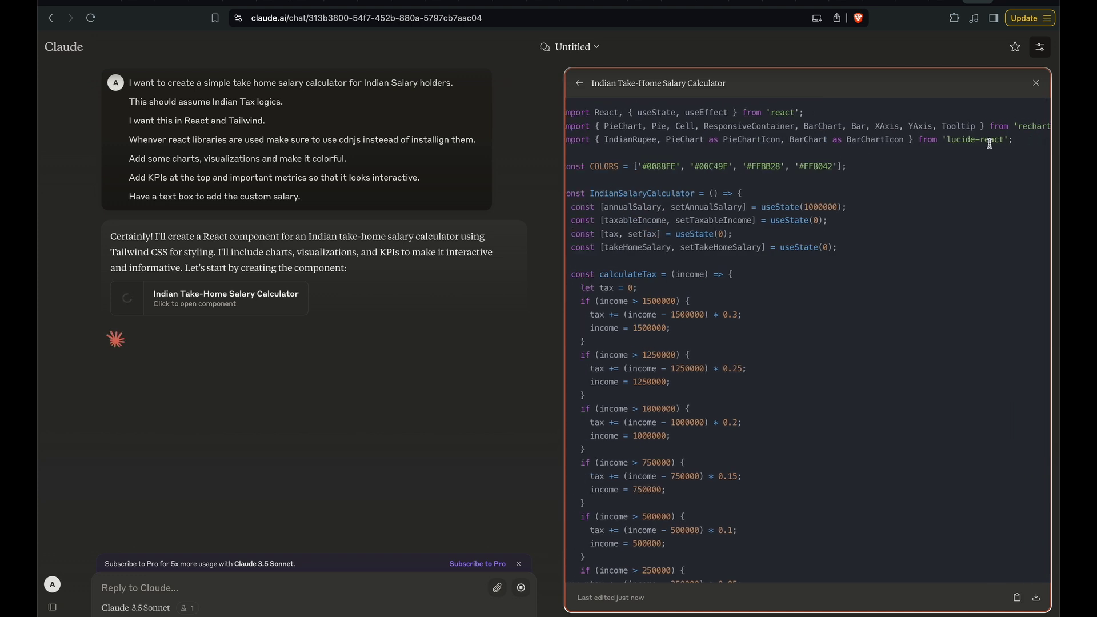
{"action": "scroll", "coordinate": [769, 133], "scroll_direction": "down", "scroll_amount": 4}
{"action": "scroll", "coordinate": [769, 133], "scroll_direction": "down", "scroll_amount": 1}
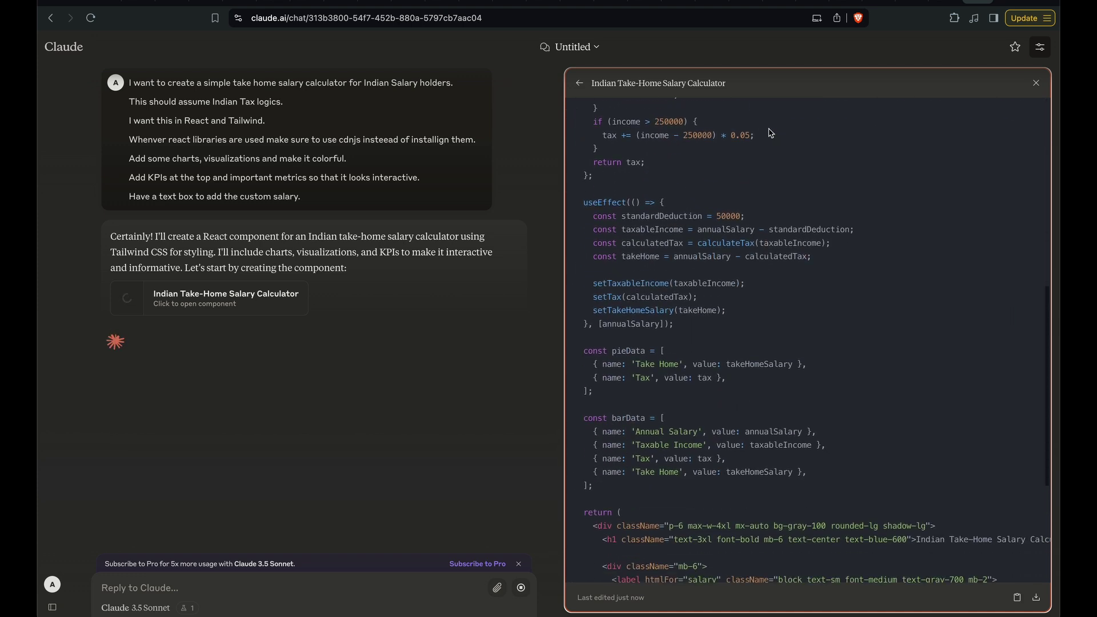
{"action": "scroll", "coordinate": [769, 133], "scroll_direction": "up", "scroll_amount": 1}
{"action": "scroll", "coordinate": [769, 133], "scroll_direction": "up", "scroll_amount": 1}
{"action": "scroll", "coordinate": [769, 133], "scroll_direction": "up", "scroll_amount": 1}
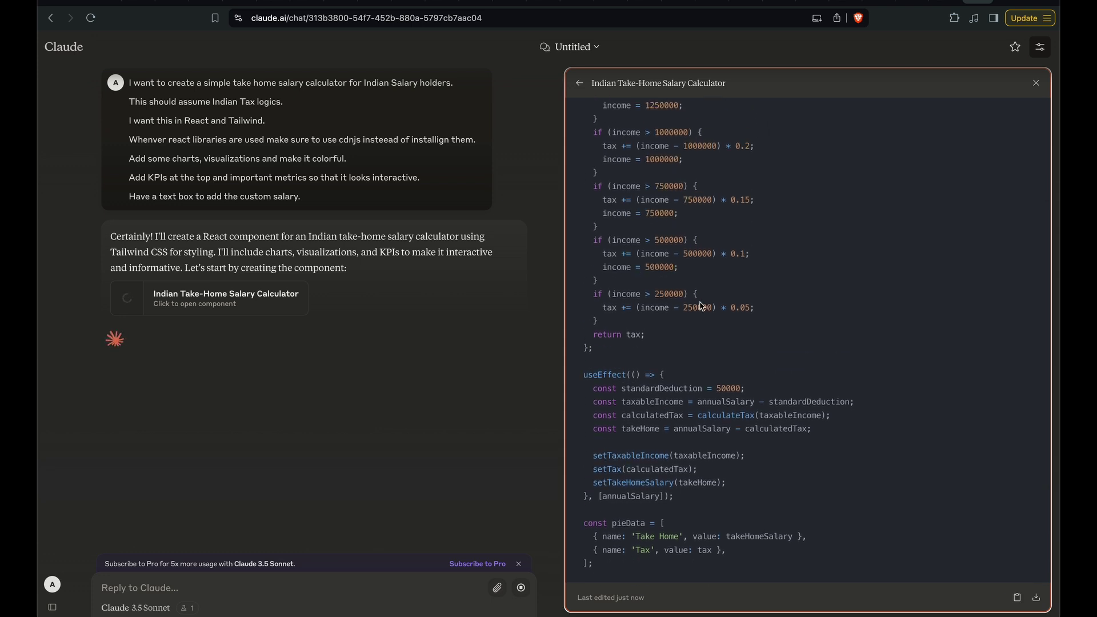
{"action": "scroll", "coordinate": [701, 306], "scroll_direction": "up", "scroll_amount": 2}
{"action": "scroll", "coordinate": [701, 305], "scroll_direction": "up", "scroll_amount": 1}
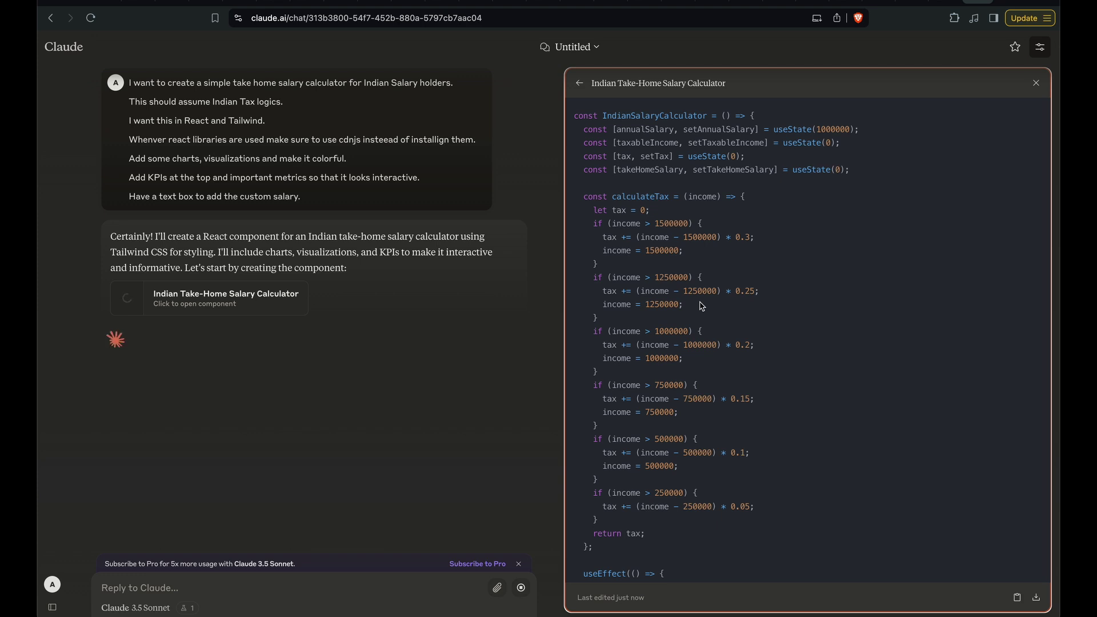
{"action": "scroll", "coordinate": [701, 305], "scroll_direction": "down", "scroll_amount": 1}
{"action": "scroll", "coordinate": [701, 305], "scroll_direction": "down", "scroll_amount": 4}
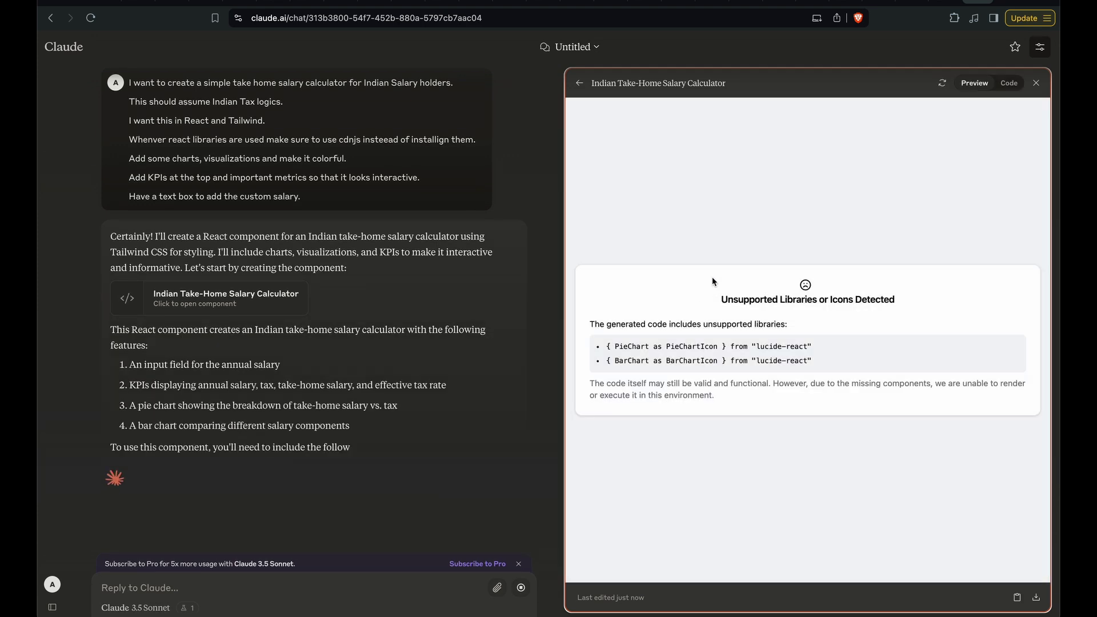
Report the 'Unsupported Libraries or Icons Detected' error and ask Claude to use cdnjs whenever possible
{"action": "triple_click", "coordinate": [739, 300]}
{"action": "key", "text": "super+c"}
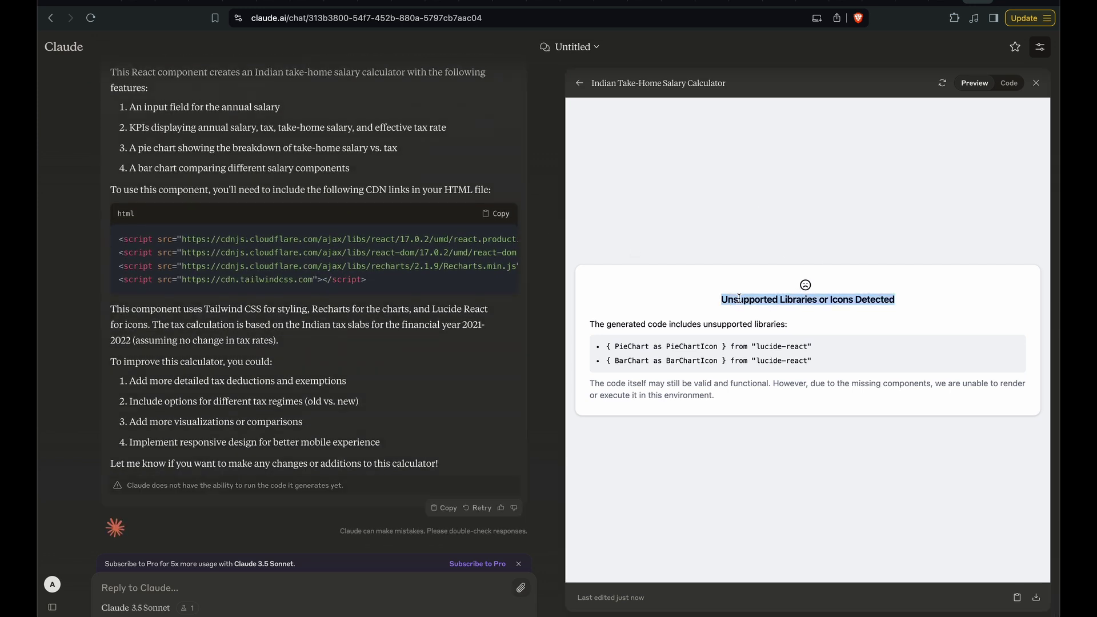
{"action": "left_click", "coordinate": [302, 586]}
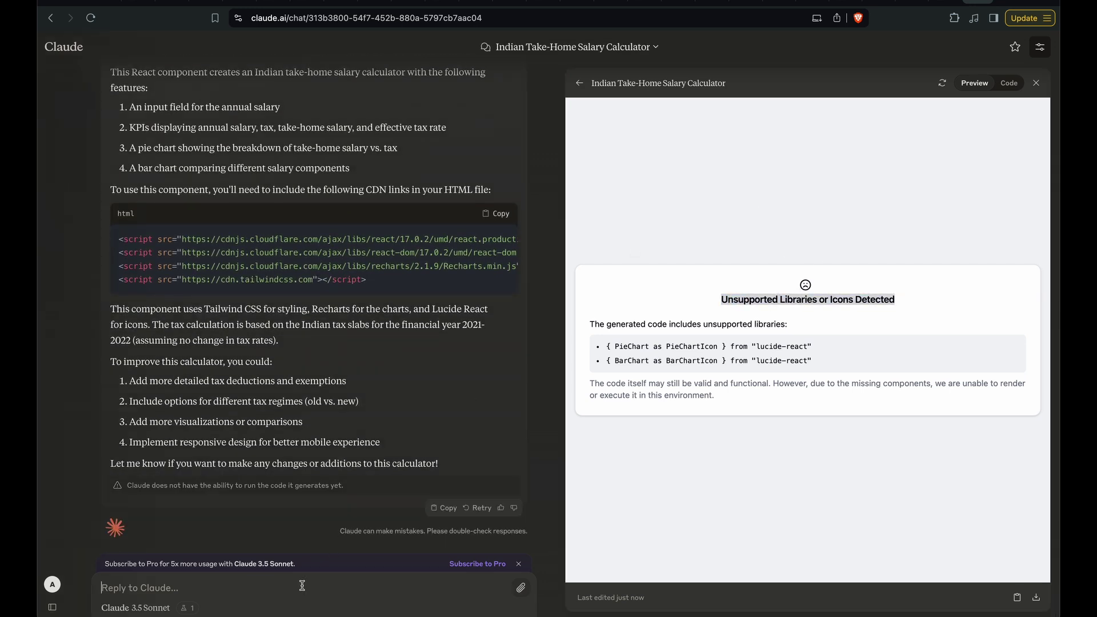
{"action": "key", "text": "super+v"}
{"action": "key", "text": "super+Left"}
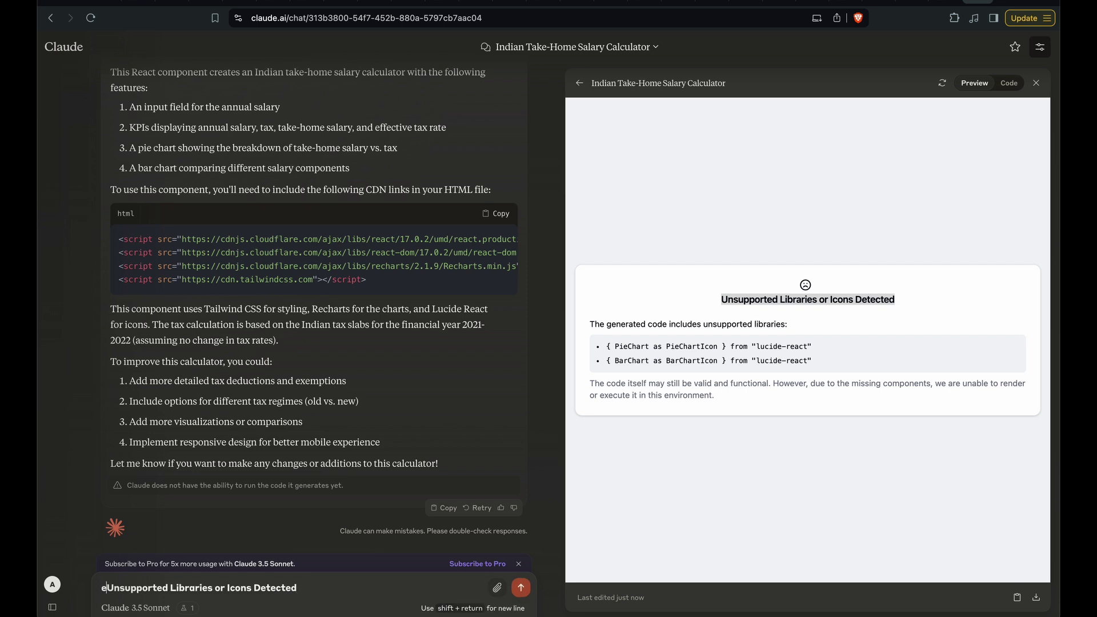
{"action": "type", "text": "eror"}
{"action": "key", "text": "BackSpace"}
{"action": "key", "text": "BackSpace"}
{"action": "type", "text": "ror"}
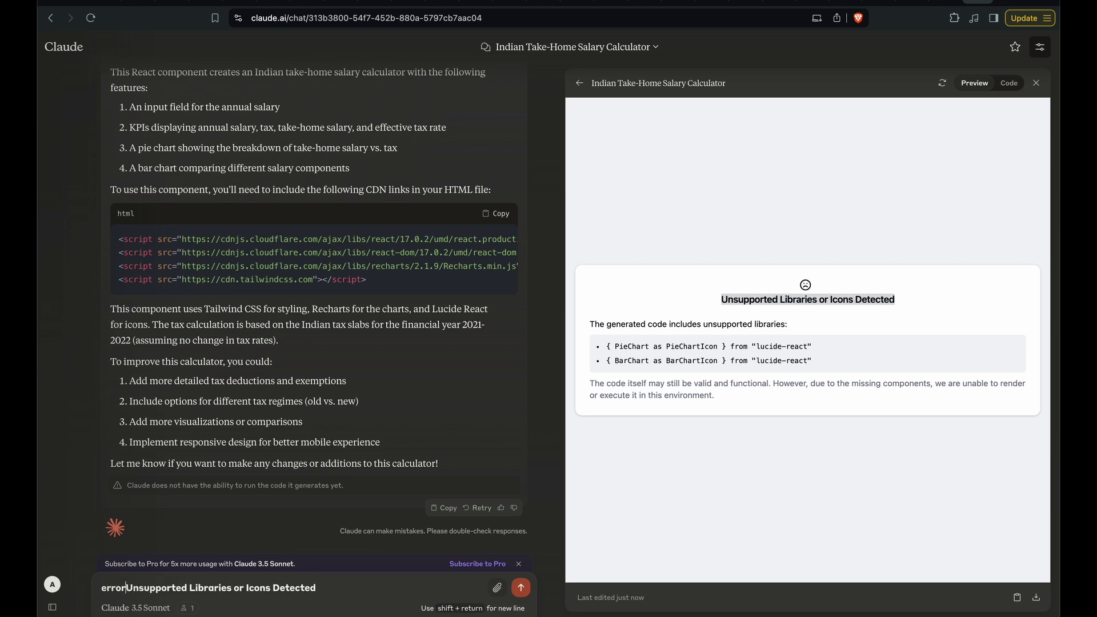
{"action": "type", "text": "; Unsupported Libraries or Icons Detected. please"}
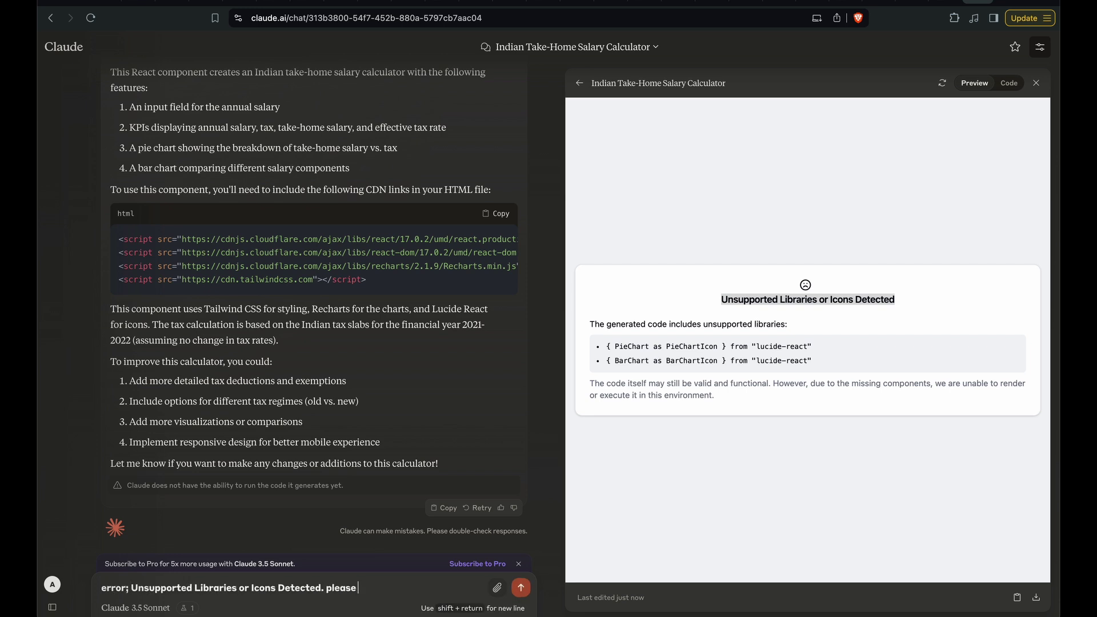
{"action": "type", "text": " avoid any i"}
{"action": "type", "text": "ssue like this"}
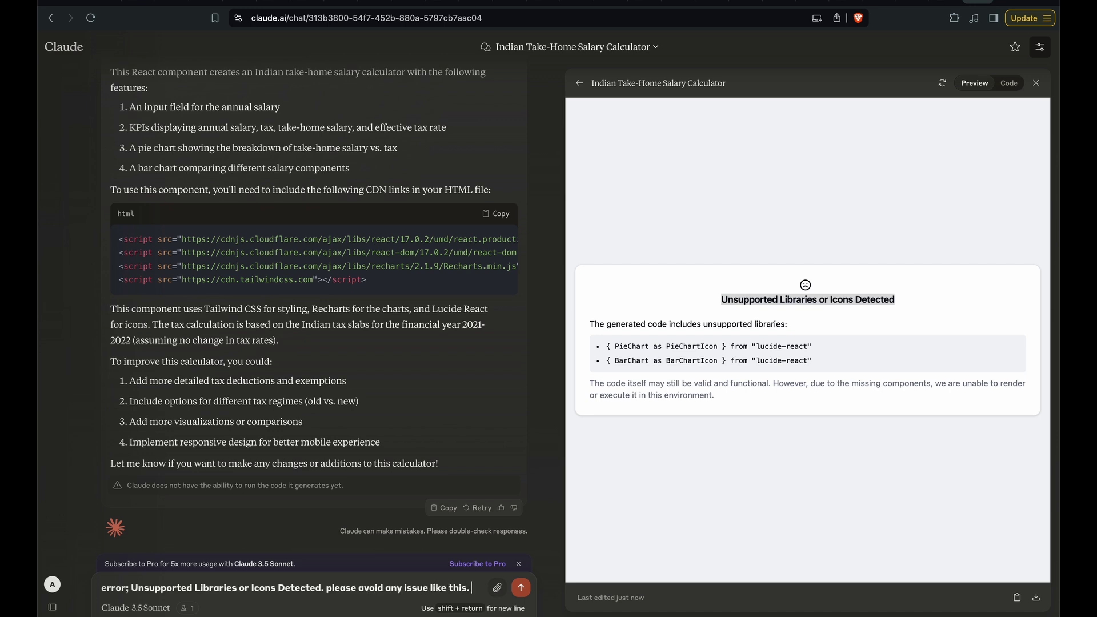
{"action": "type", "text": ". Use cdnjs whe"}
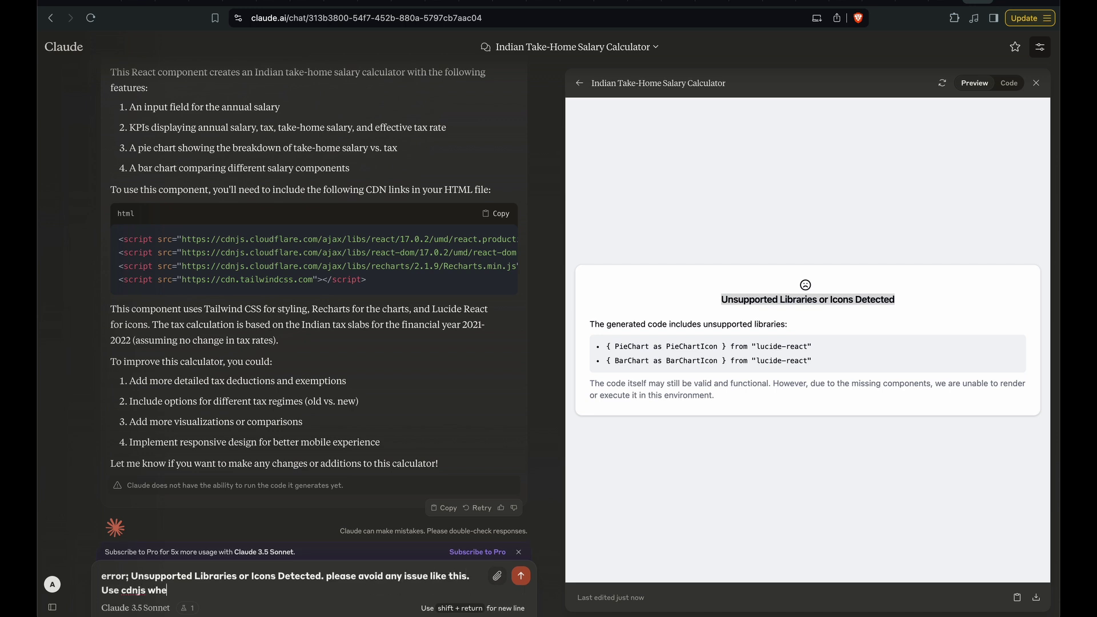
{"action": "type", "text": "nver possible."}
{"action": "key", "text": "Return"}
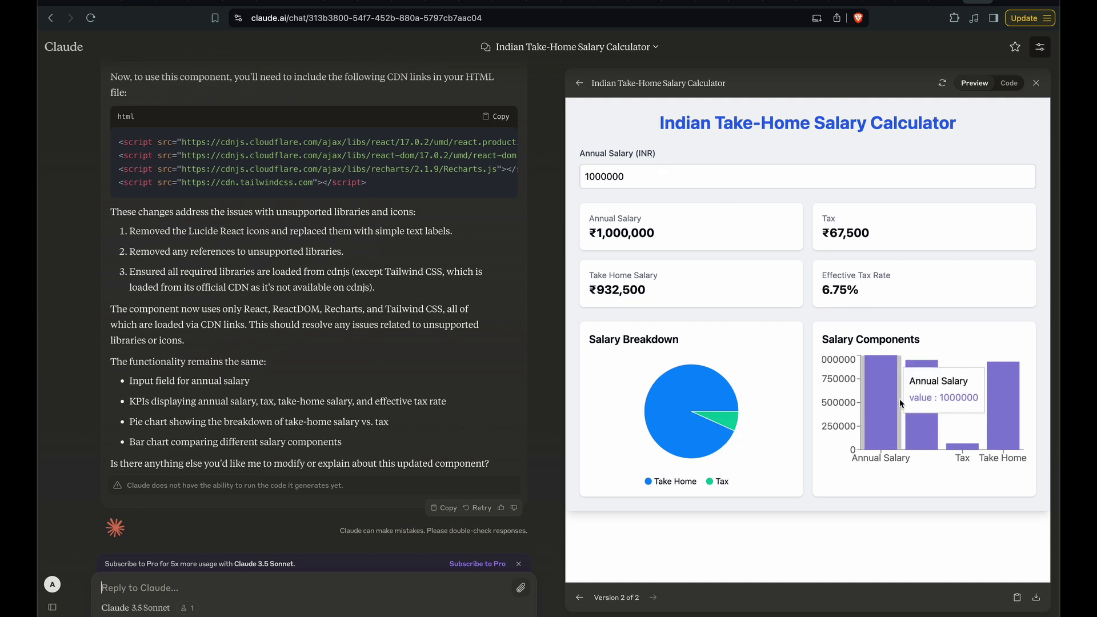
Inspect the 1000000 salary field, then request a rent text box for calculating HRA
{"action": "left_click", "coordinate": [650, 183]}
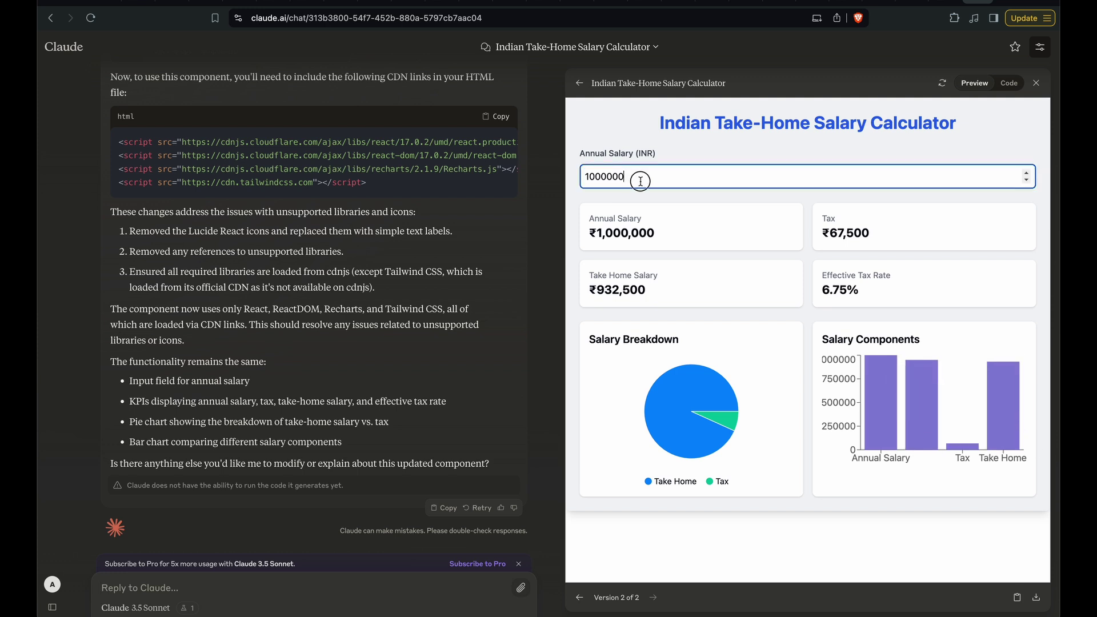
{"action": "double_click", "coordinate": [640, 181]}
{"action": "left_click", "coordinate": [302, 588]}
{"action": "type", "text": "Add anew text"}
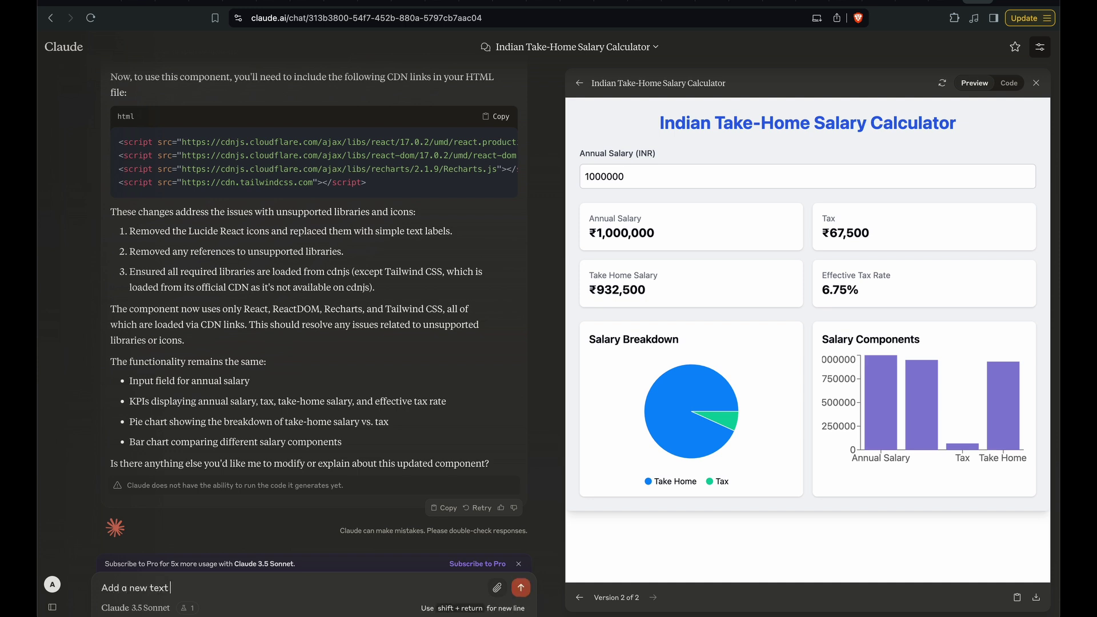
{"action": "type", "text": " can"}
{"action": "type", "text": "an add"}
{"action": "type", "text": " so that it"}
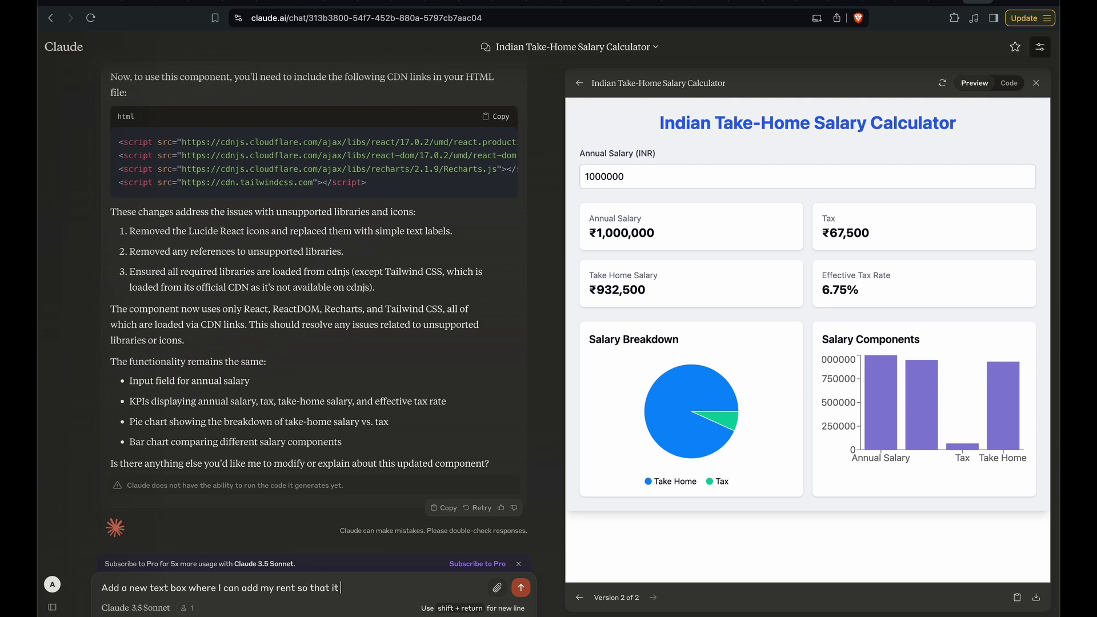
{"action": "type", "text": " used to calc"}
{"action": "type", "text": "ulate HRA"}
{"action": "key", "text": "Return"}
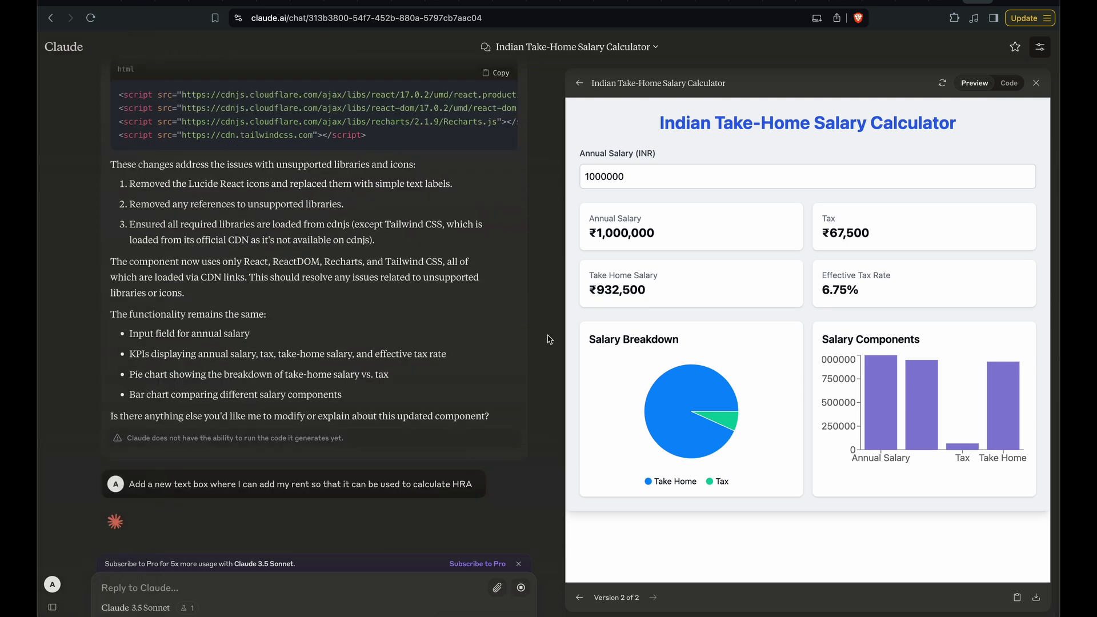